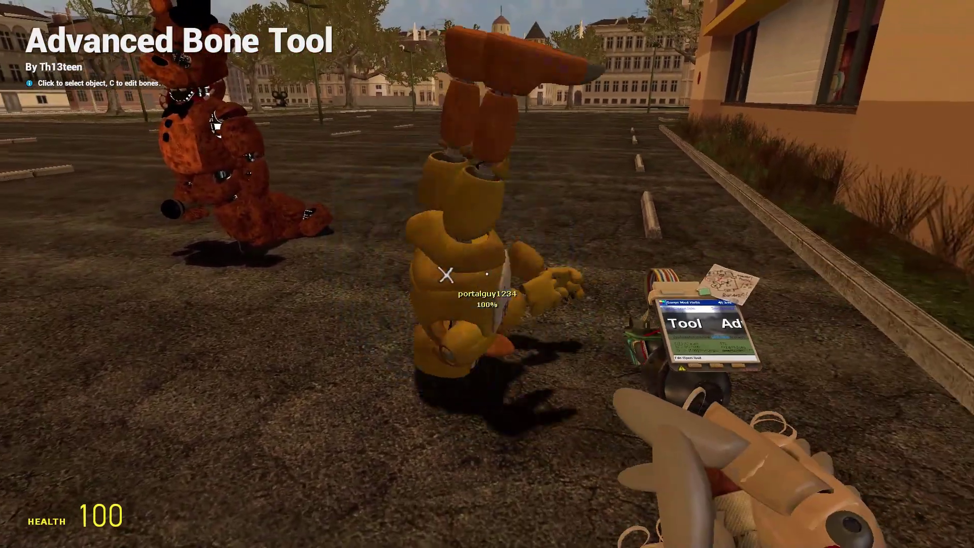
Lower the yellow ragdoll's pelvis Roll from about 100 to about 76 degrees
key(q)
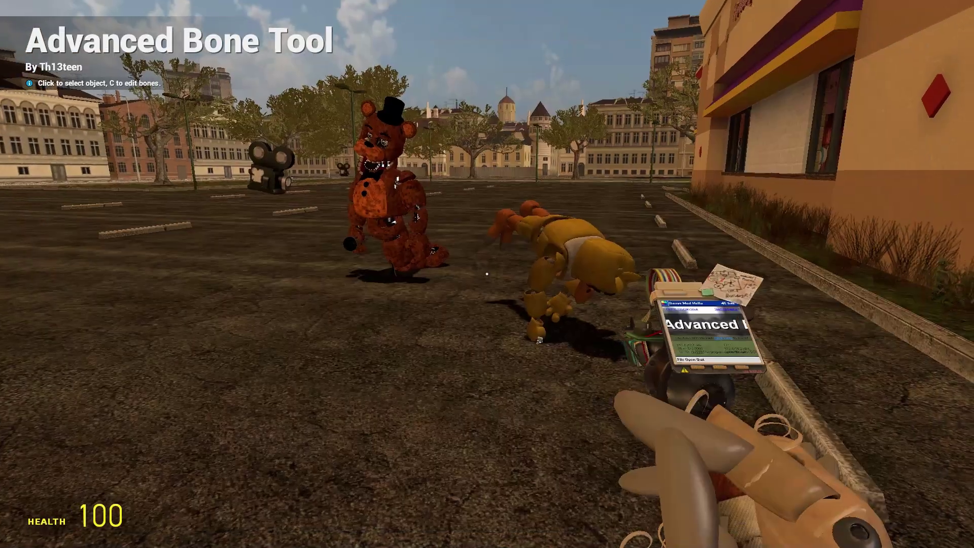
drag(882, 142, 875, 142)
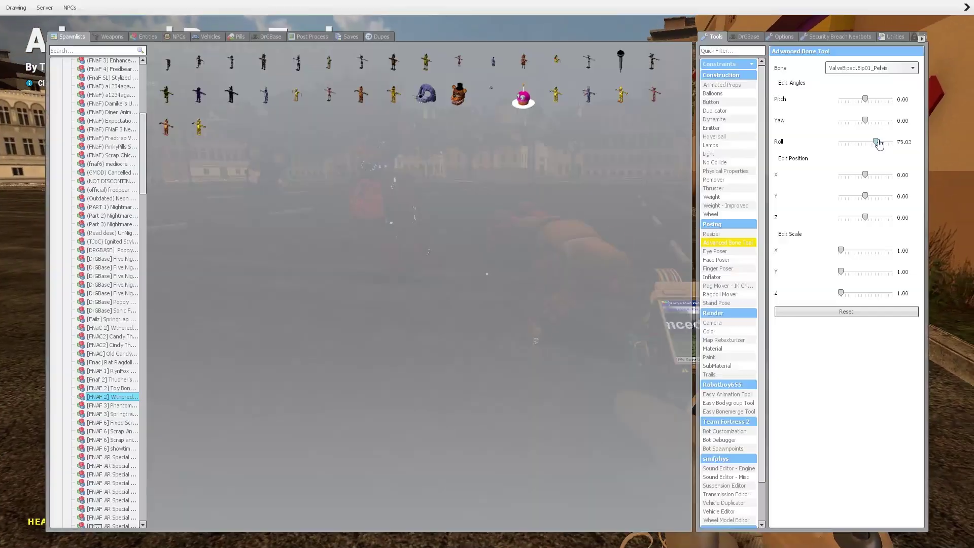
key(q)
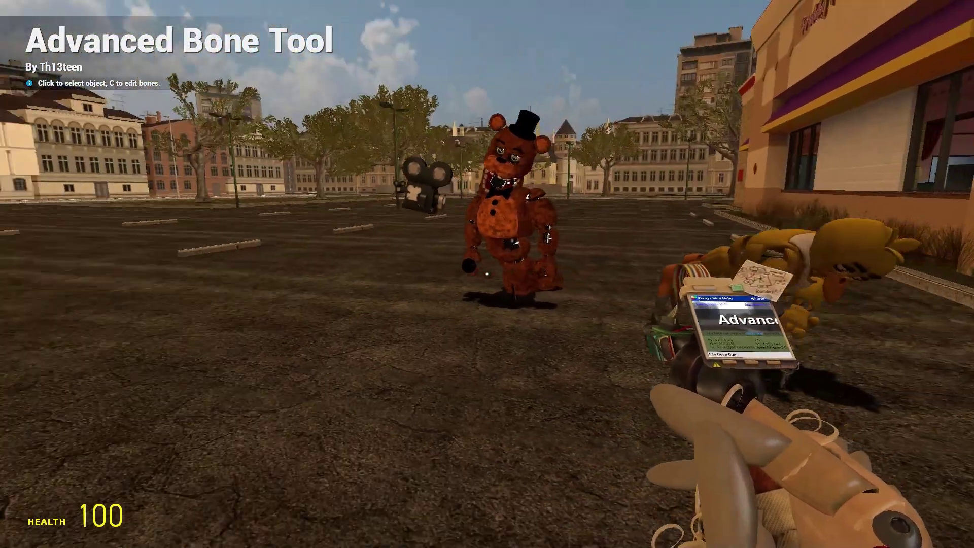
key(q)
key(q)
scroll(487, 274, down, 1)
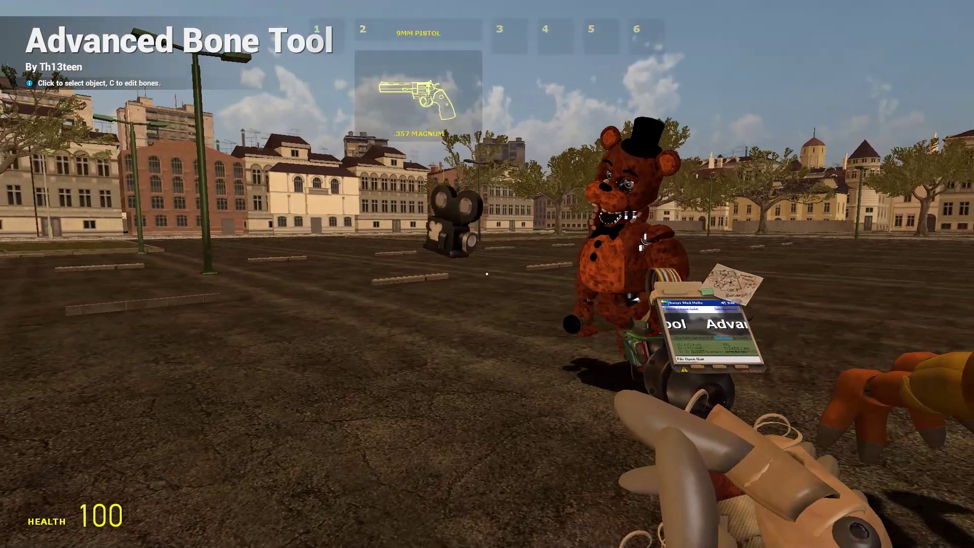
key(q)
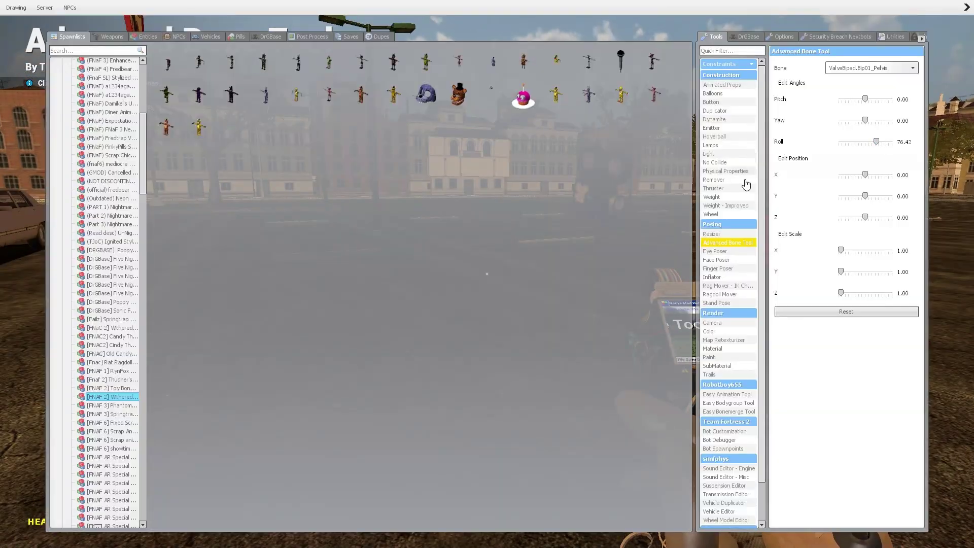
Select the Camera tool and turn off Static Camera
click(723, 324)
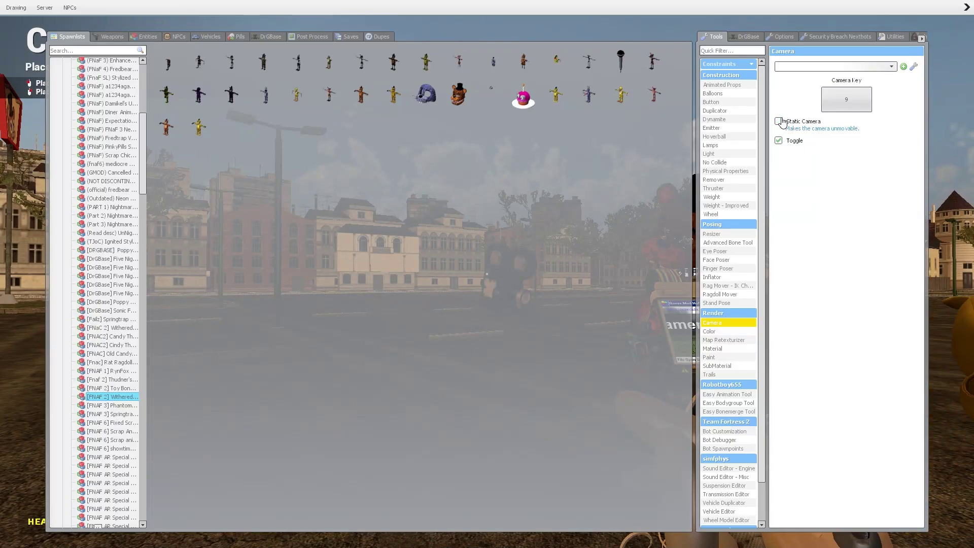
key(q)
key(q)
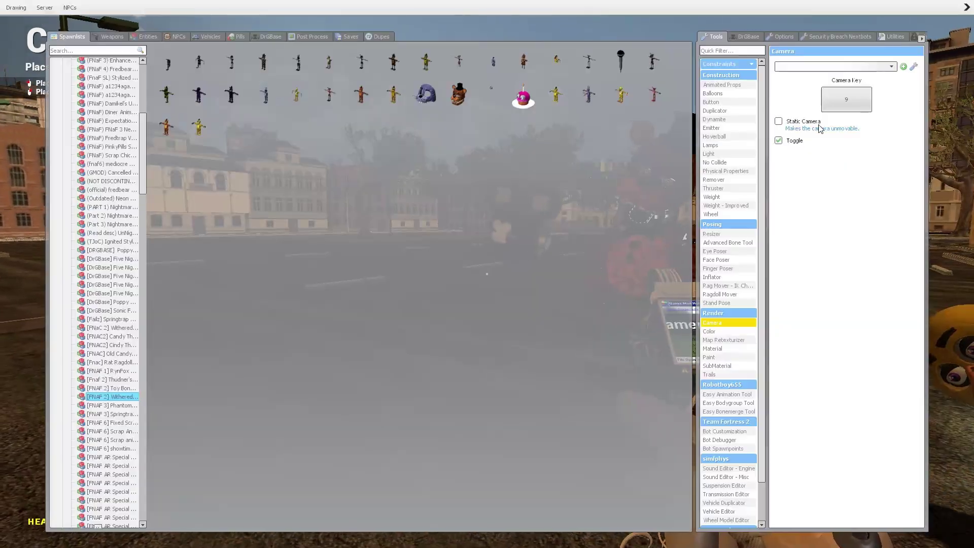
key(q)
key(q)
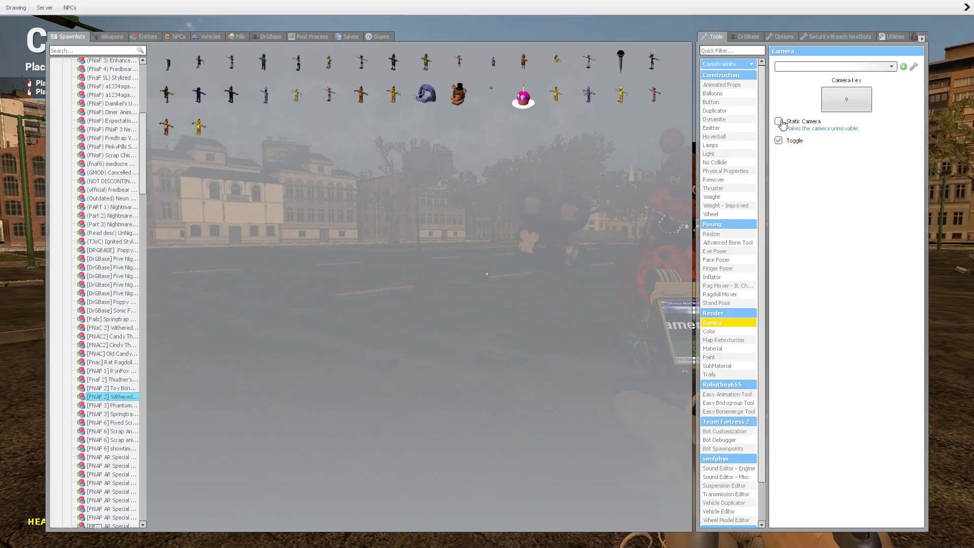
key(q)
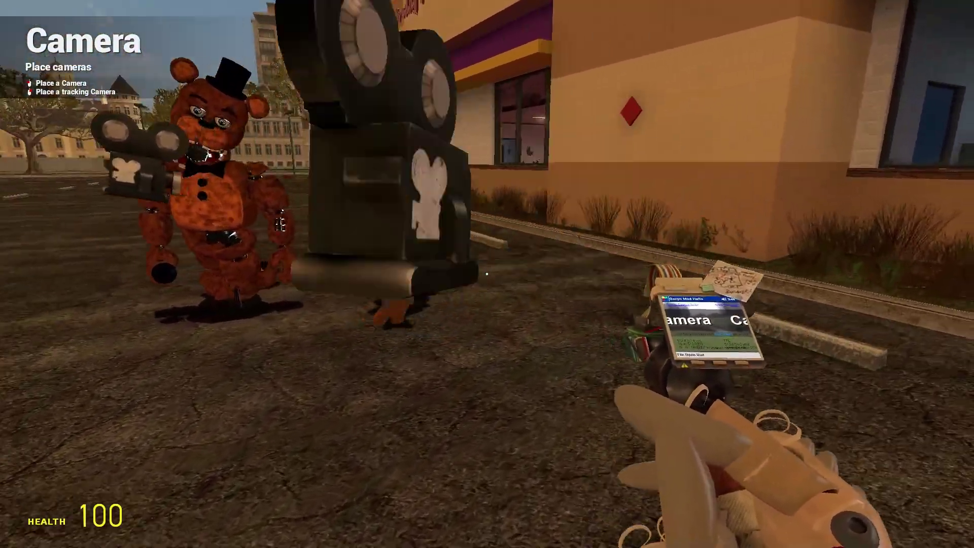
Switch weapons and reopen the tool menu to return to bone editing
key(5)
key(q)
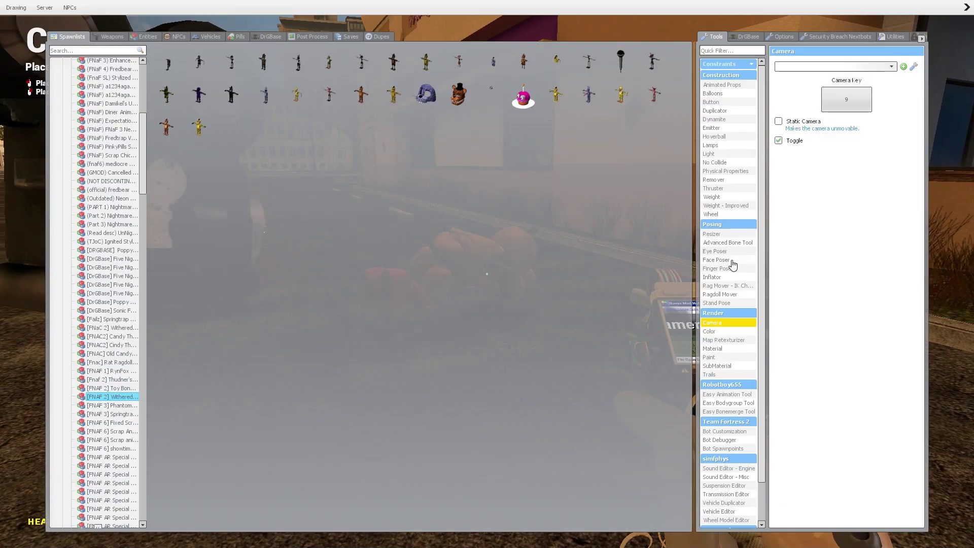
key(q)
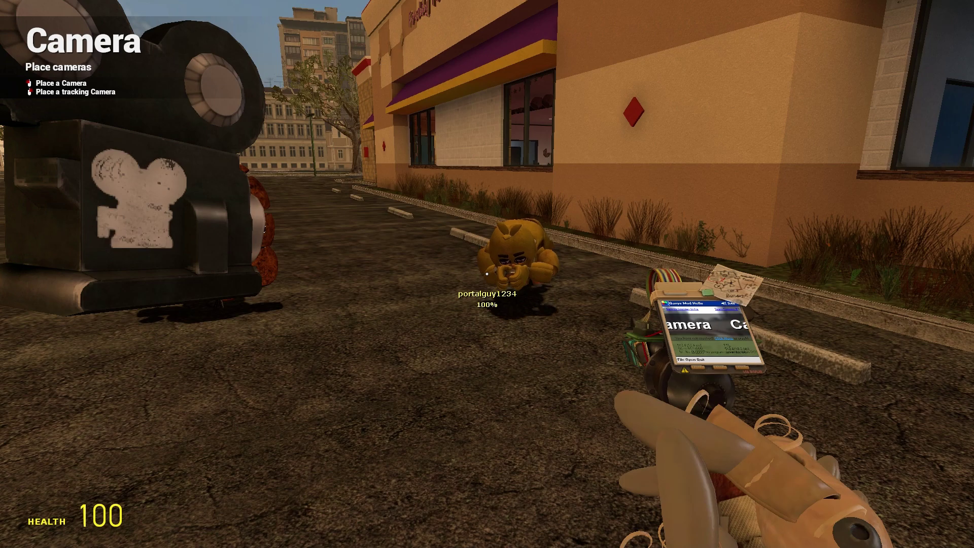
scroll(487, 275, down, 1)
key(q)
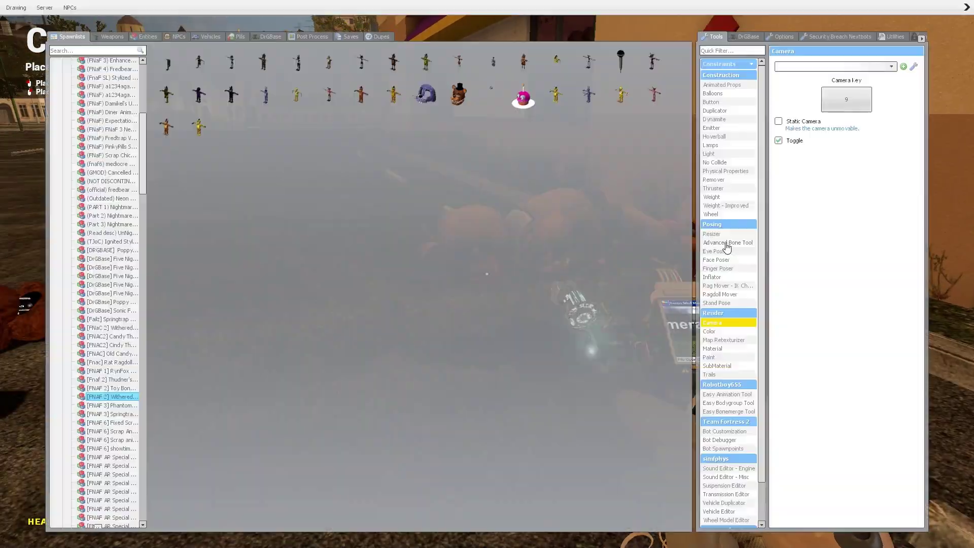
Reselect the Advanced Bone Tool and drag pelvis Roll to -100, then equip the Physics Gun
click(728, 242)
key(q)
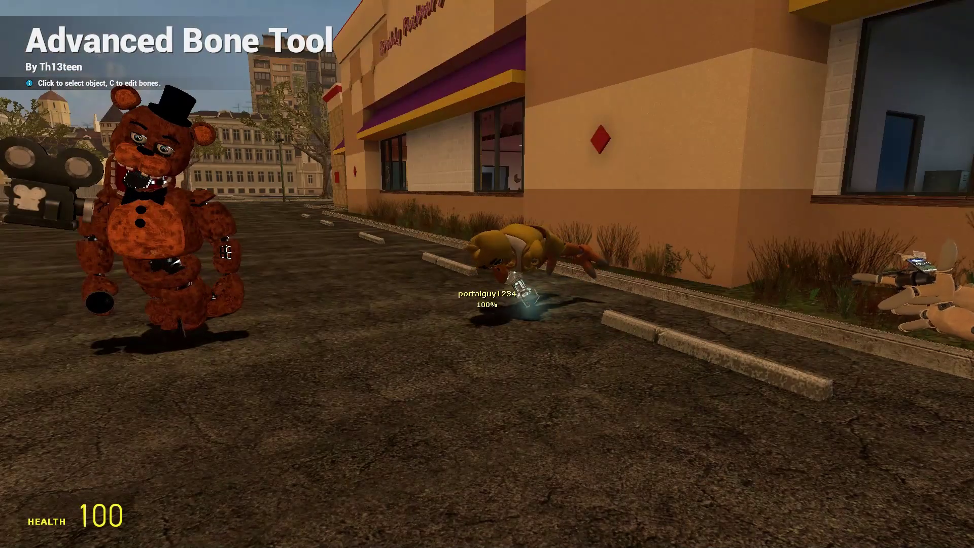
key(q)
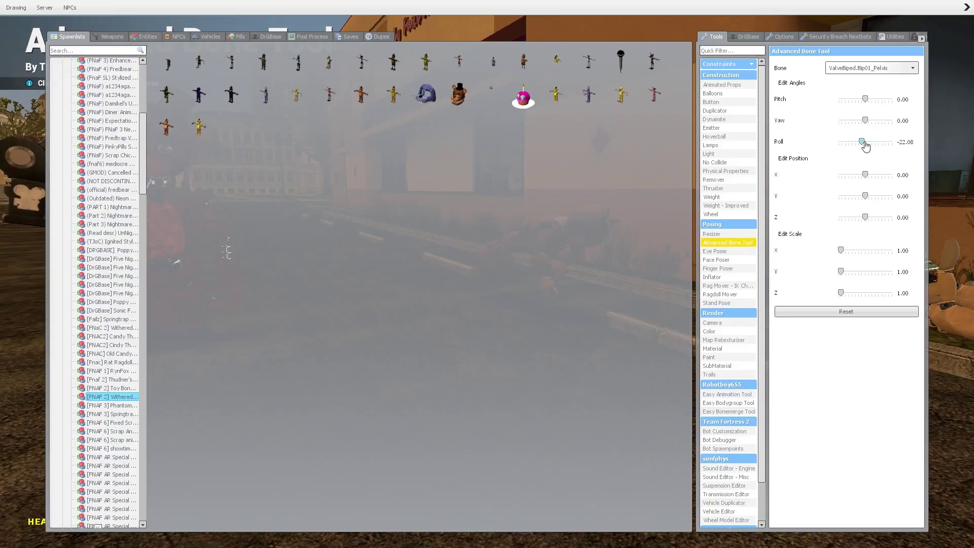
key(q)
key(q)
drag(877, 142, 861, 142)
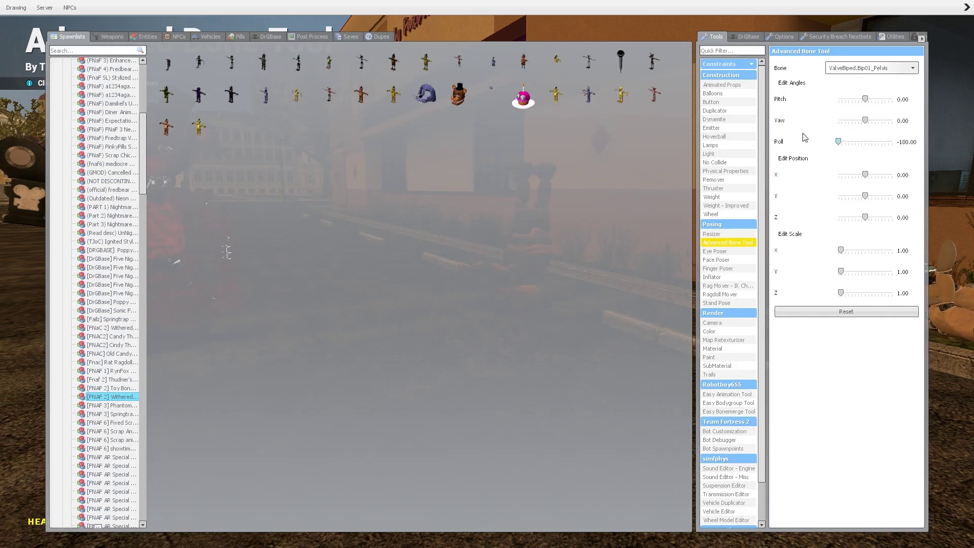
key(q)
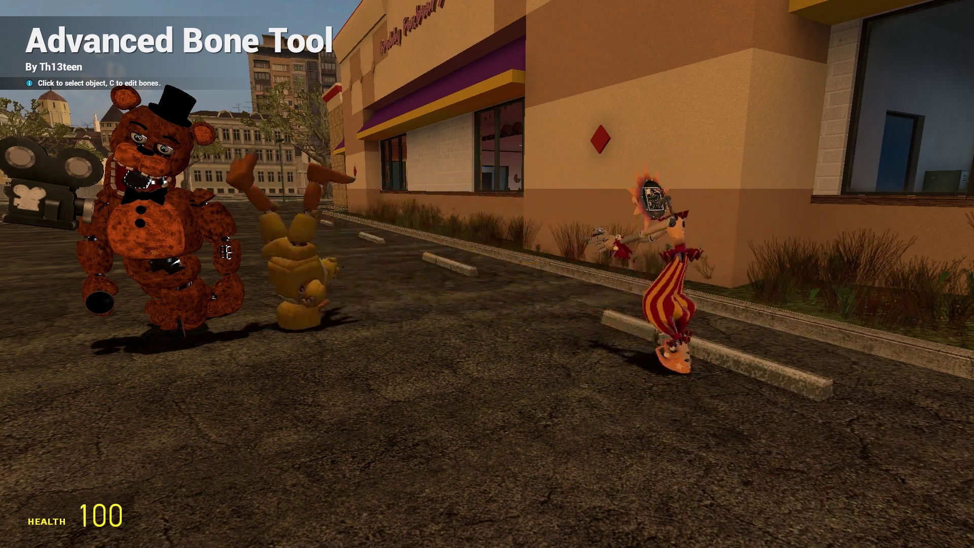
scroll(488, 274, down, 1)
scroll(488, 274, down, 1)
scroll(488, 274, down, 1)
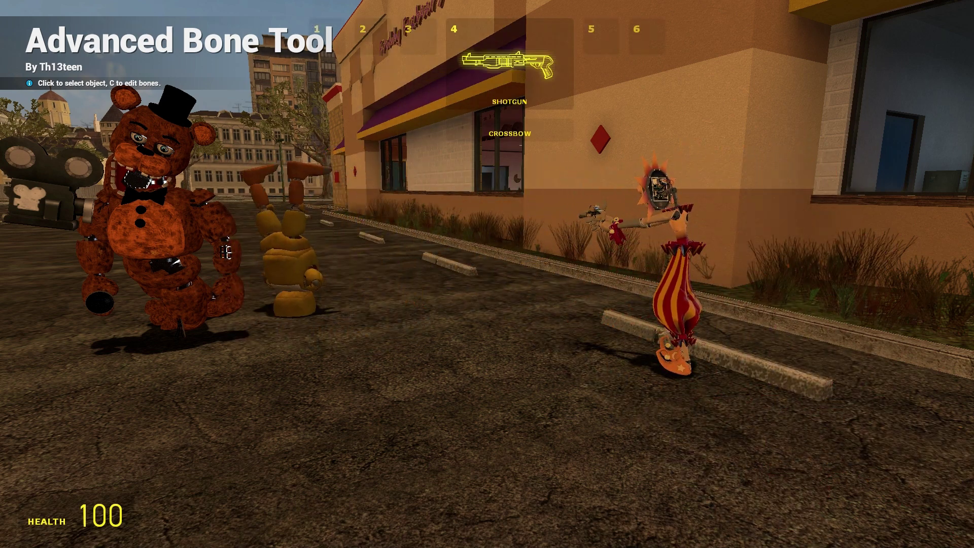
click(487, 274)
scroll(488, 274, up, 3)
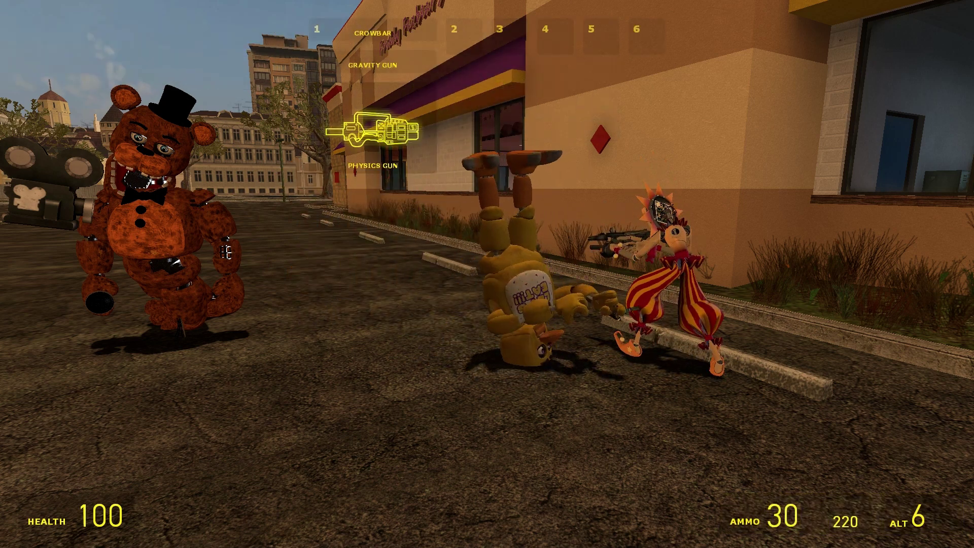
click(487, 274)
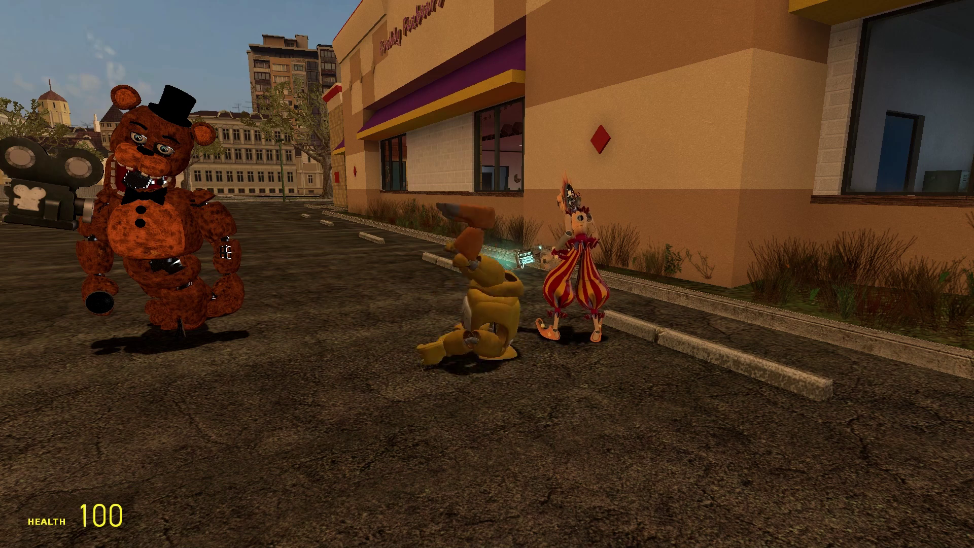
Set the pelvis Scale X, Y and Z to about 3.49, 4.25 and 2.92
key(q)
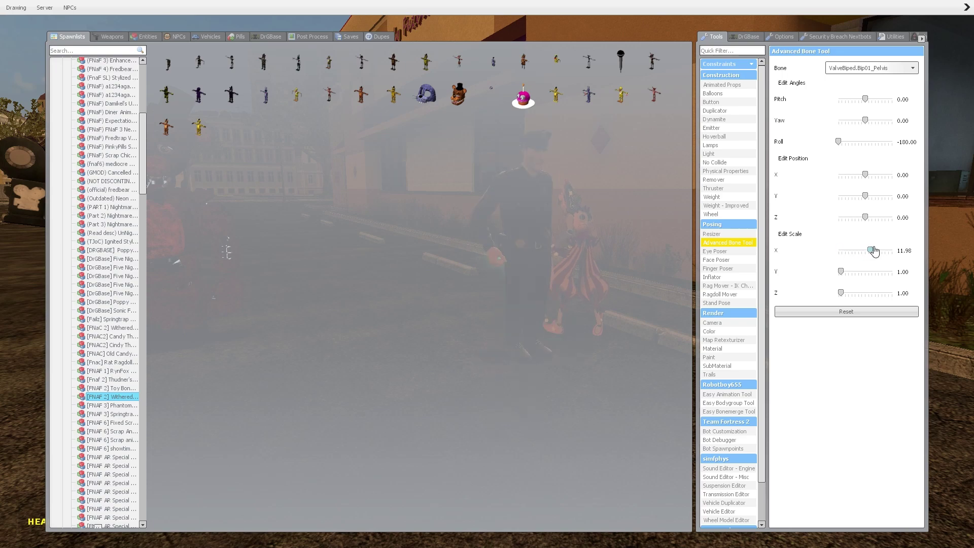
key(q)
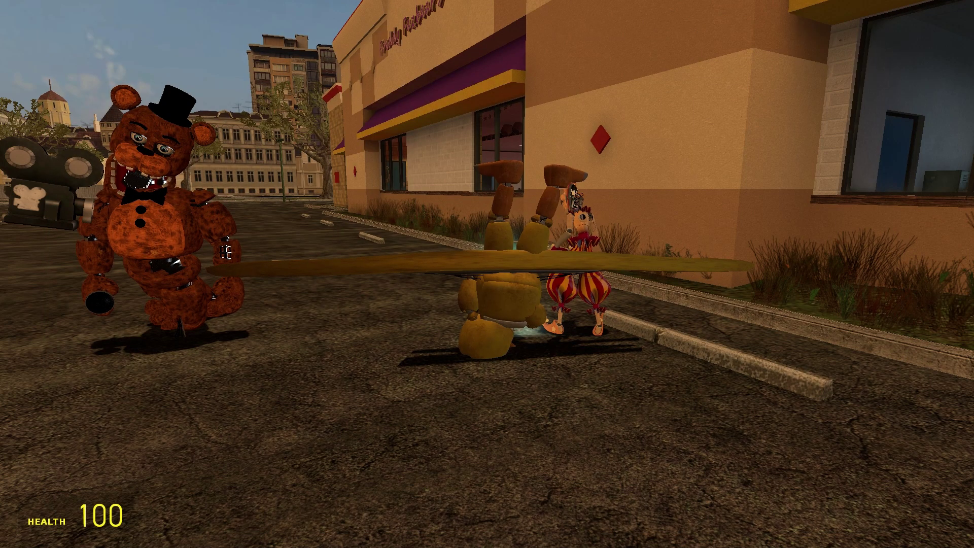
key(q)
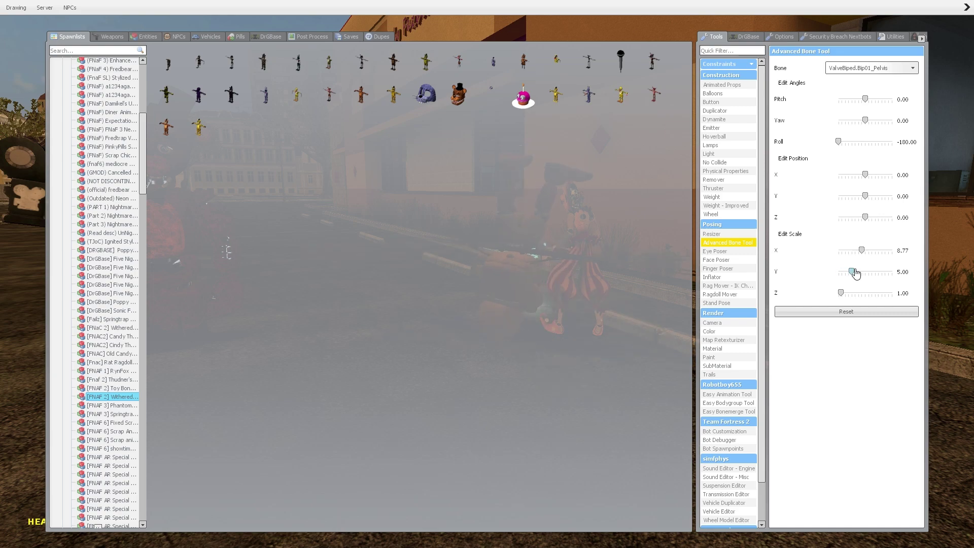
drag(866, 271, 854, 270)
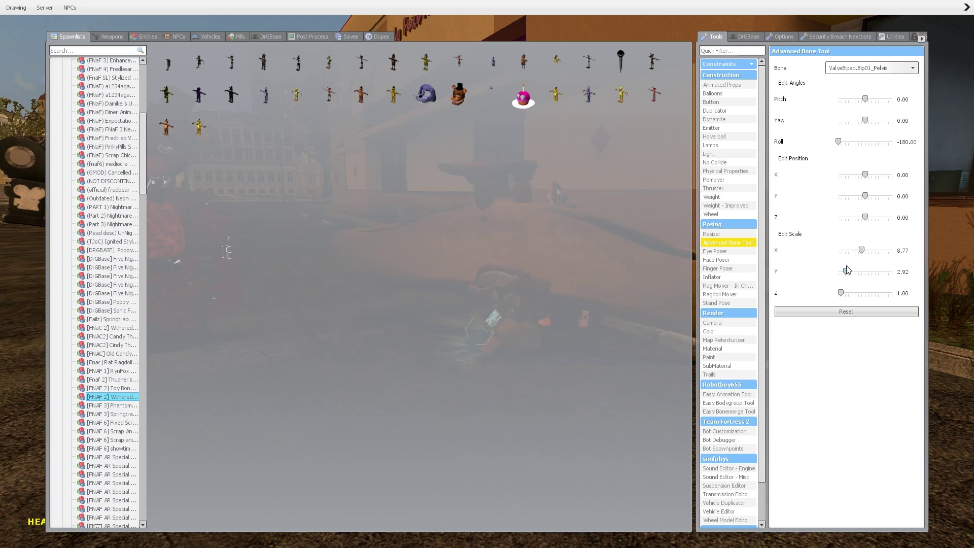
key(q)
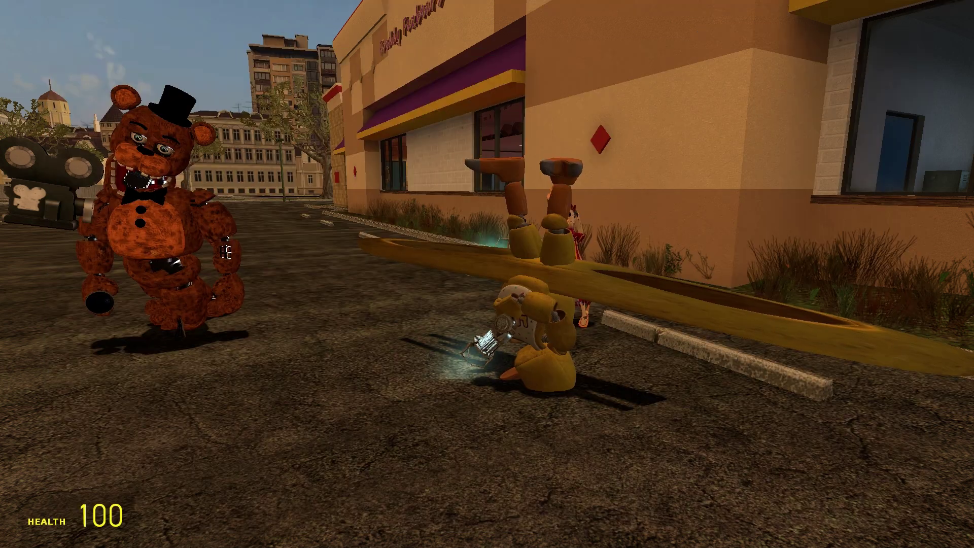
key(q)
drag(849, 271, 850, 271)
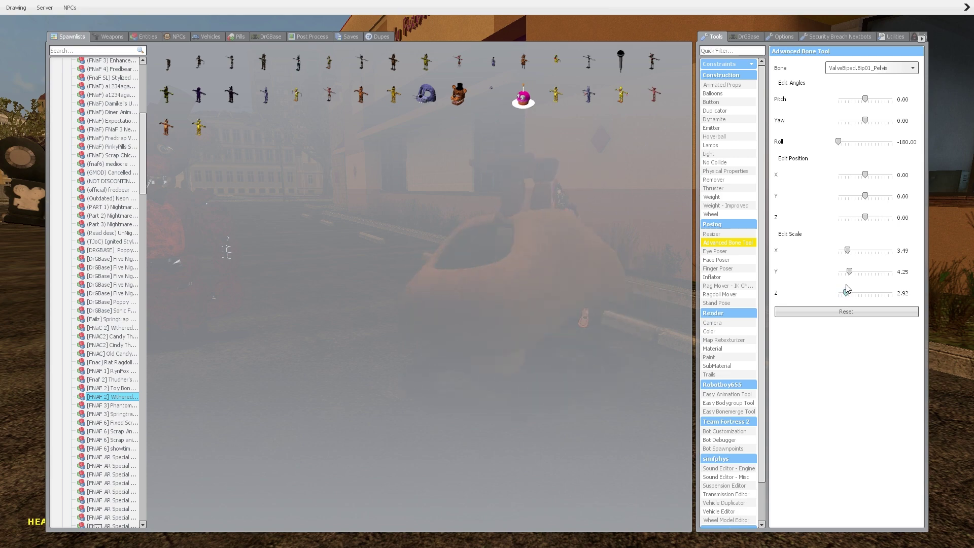
key(q)
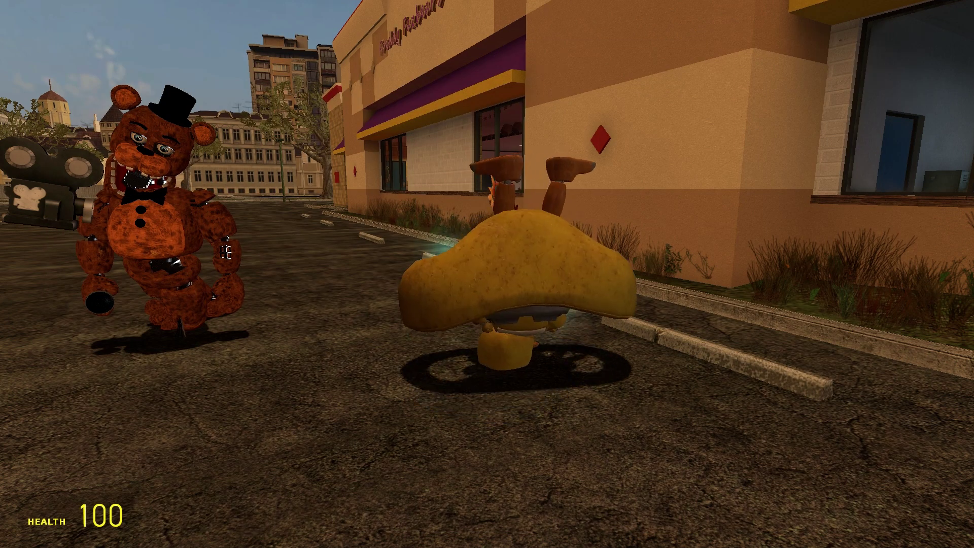
scroll(488, 274, down, 1)
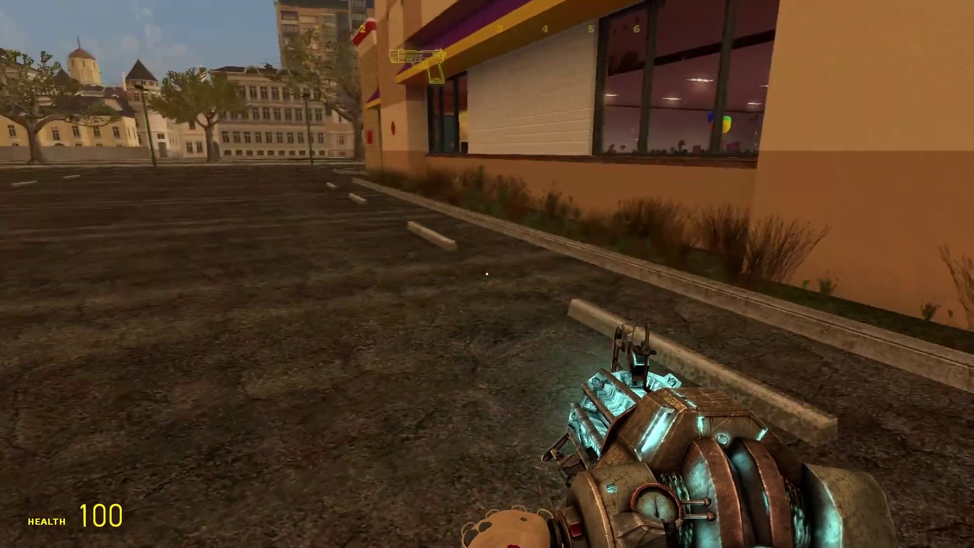
scroll(487, 275, up, 1)
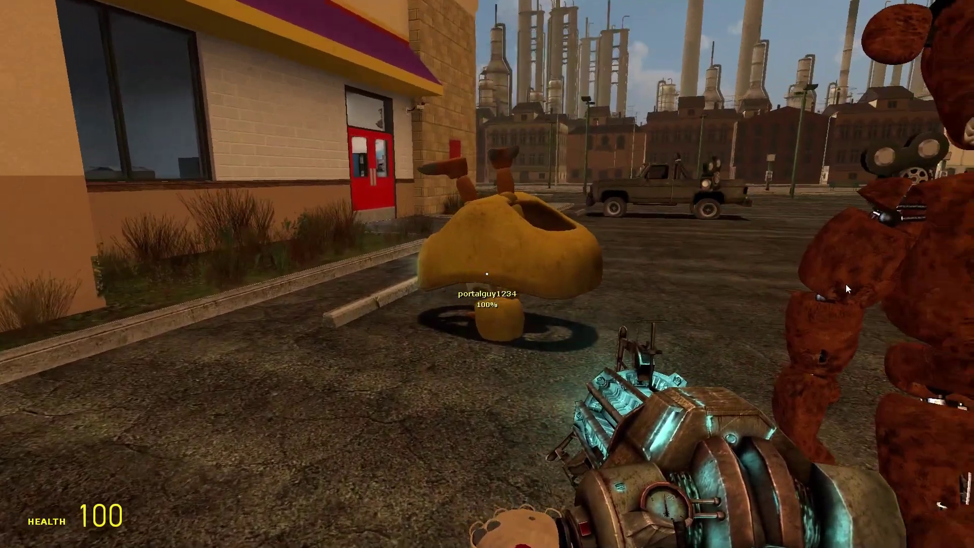
Reset the pelvis bone adjustments in the Advanced Bone Tool
key(q)
click(846, 312)
key(q)
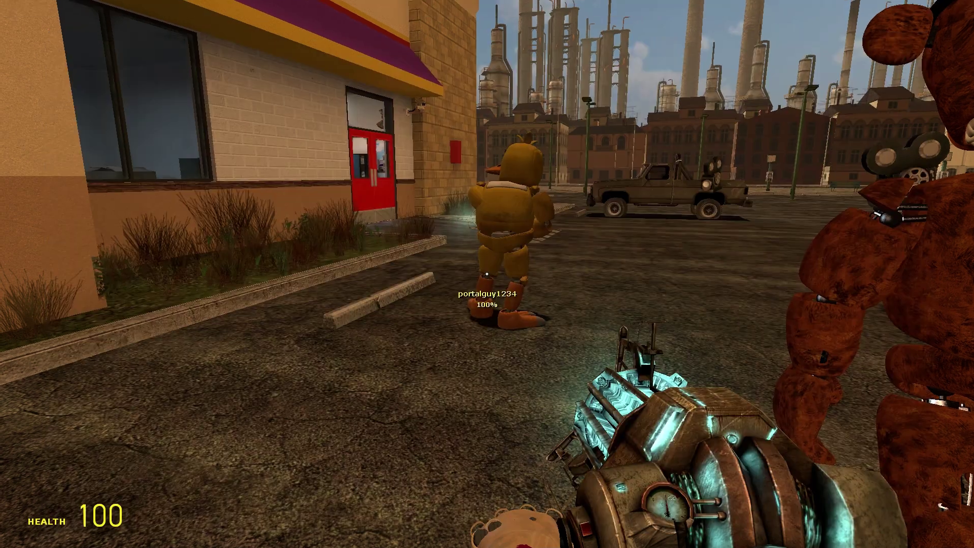
scroll(487, 274, up, 1)
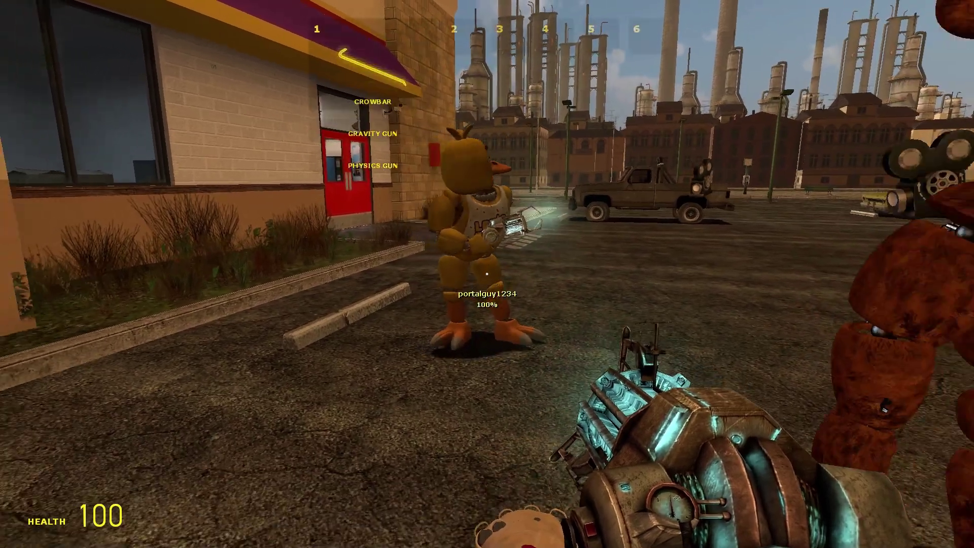
scroll(487, 274, down, 1)
Give Chica's pelvis Pitch 171.51, position Y/Z 13.28/42.26, and Scale 5.57, 8.58, 0
click(487, 274)
key(q)
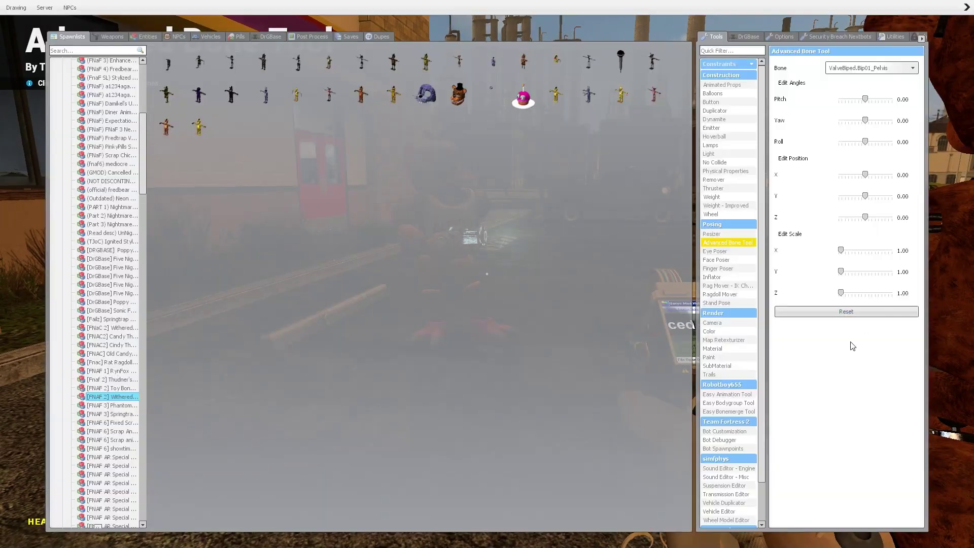
key(q)
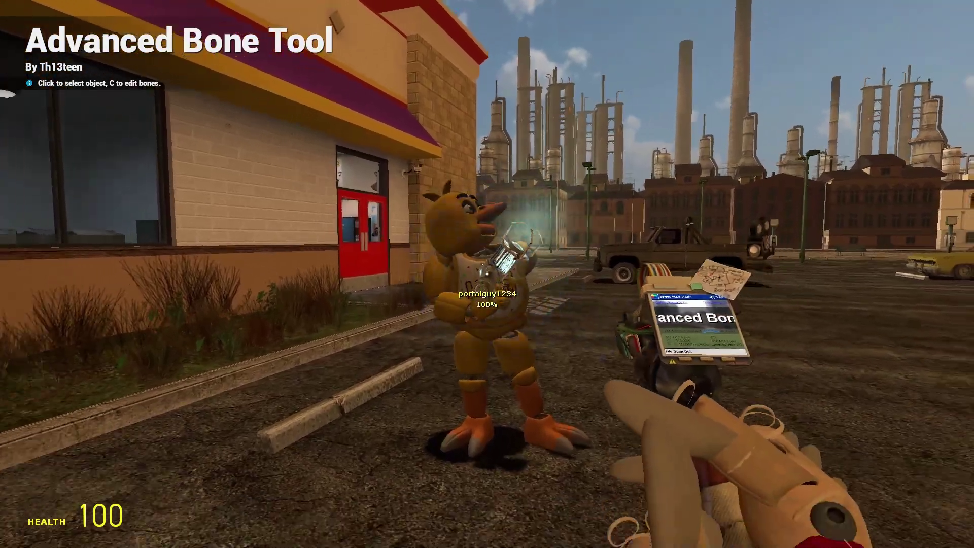
key(q)
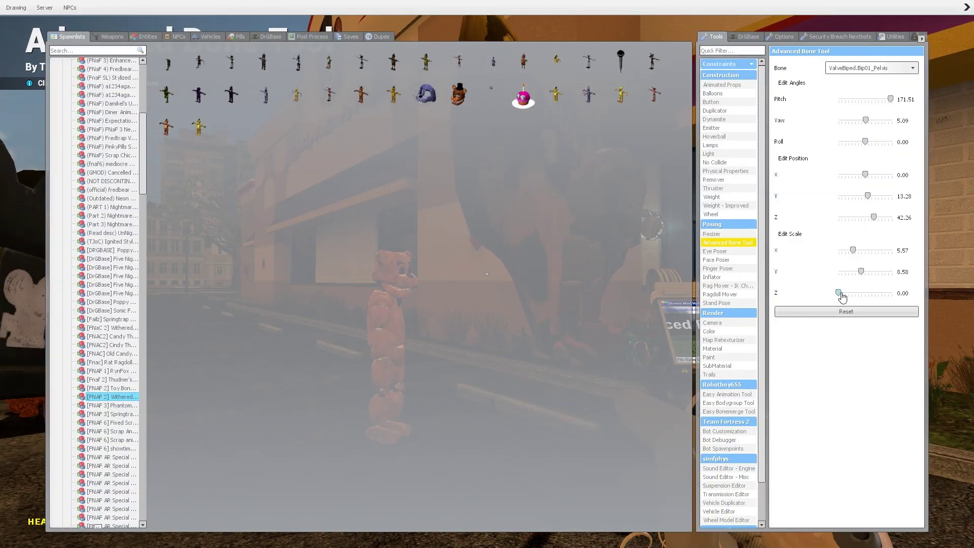
key(q)
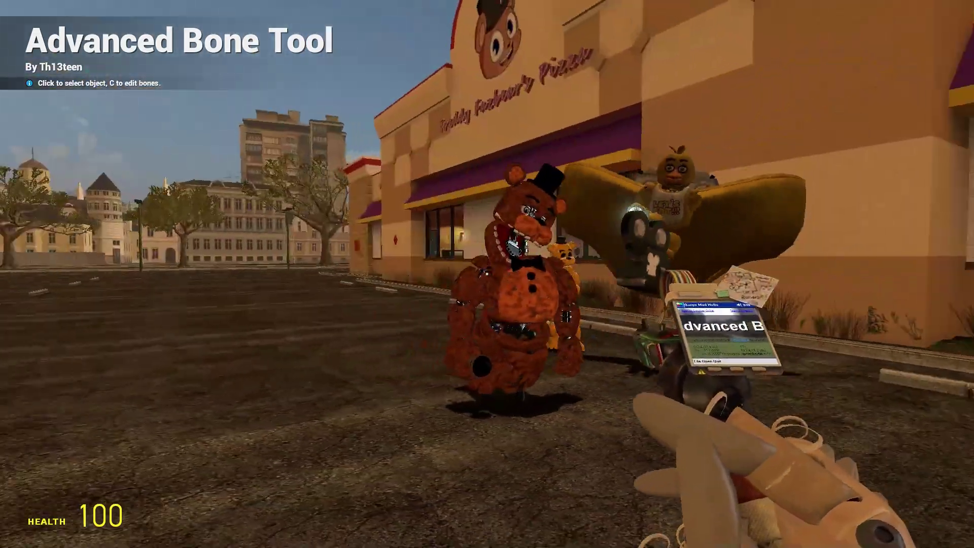
key(w)
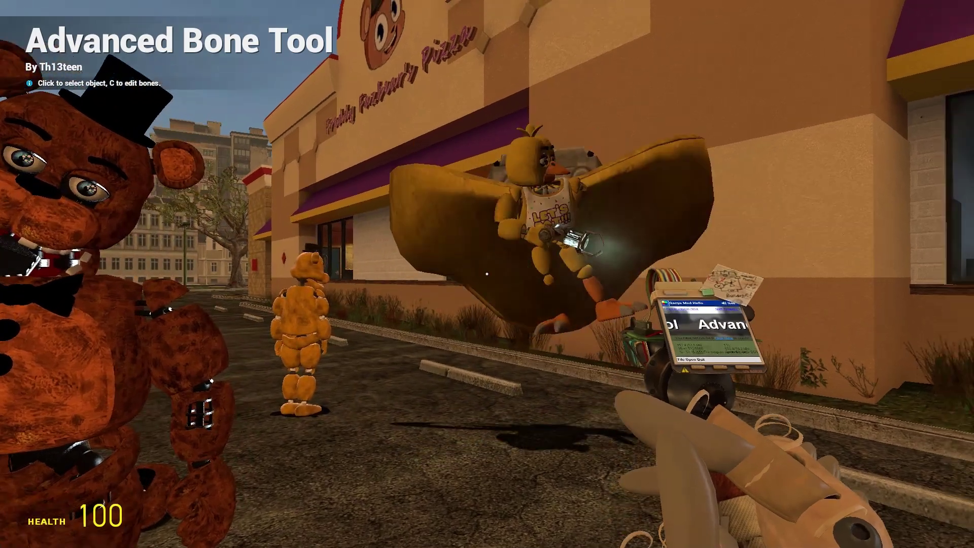
key(w)
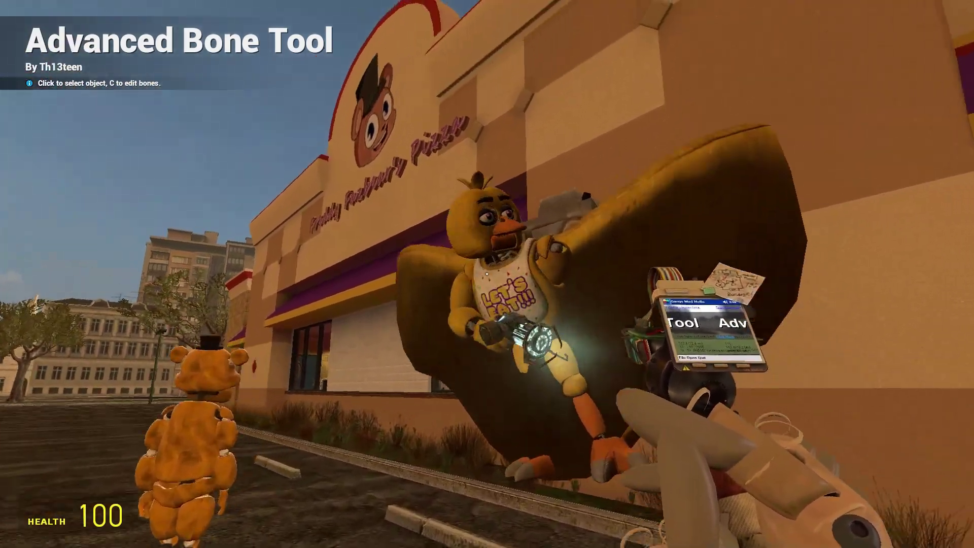